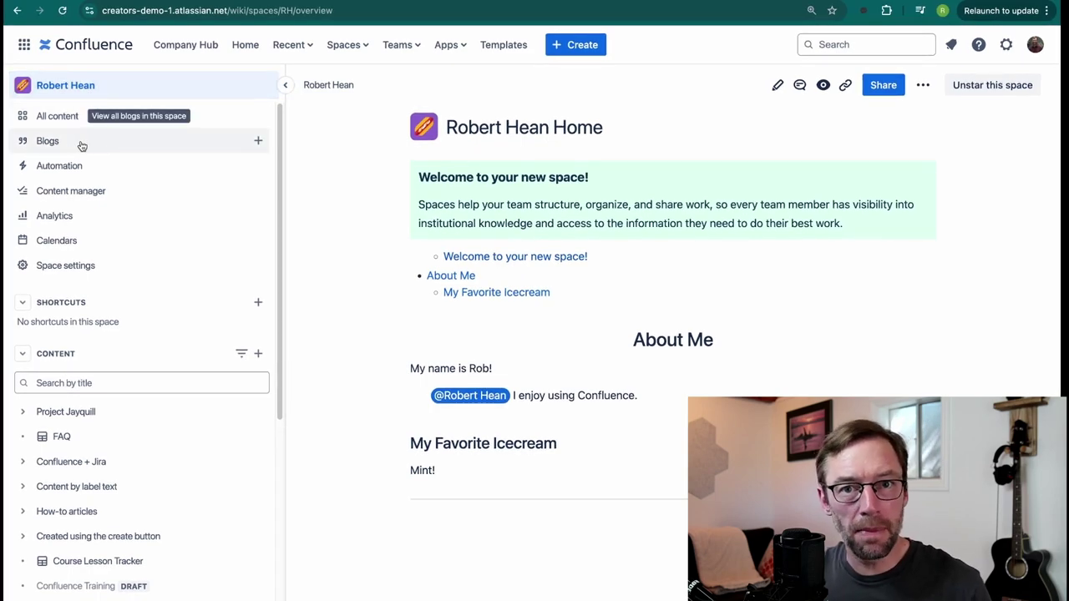
In the space settings' Features list, switch Blogs off and back on.
click(73, 267)
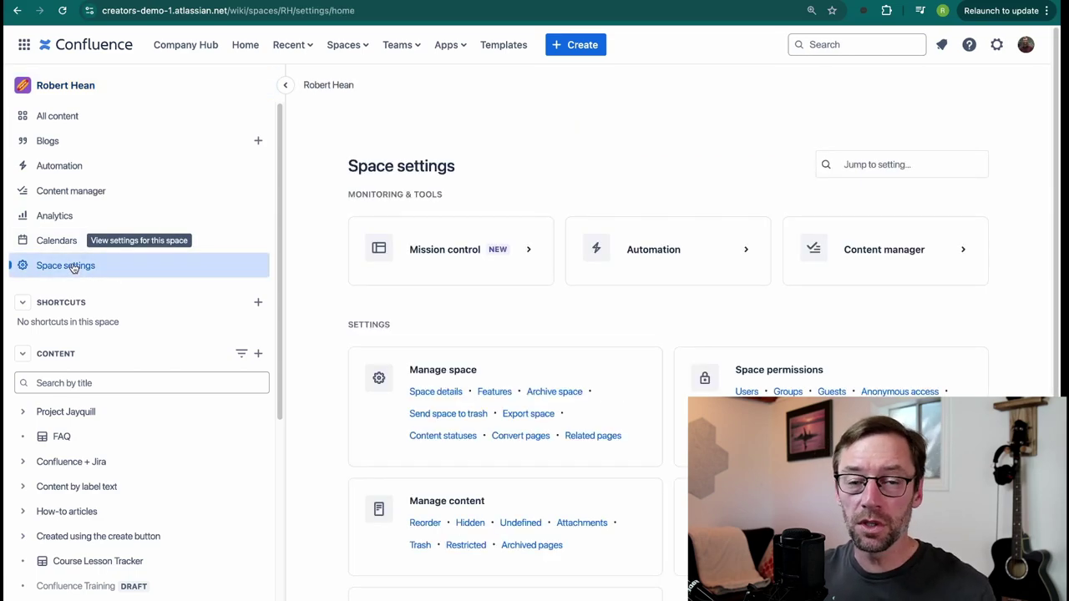
click(494, 391)
click(582, 274)
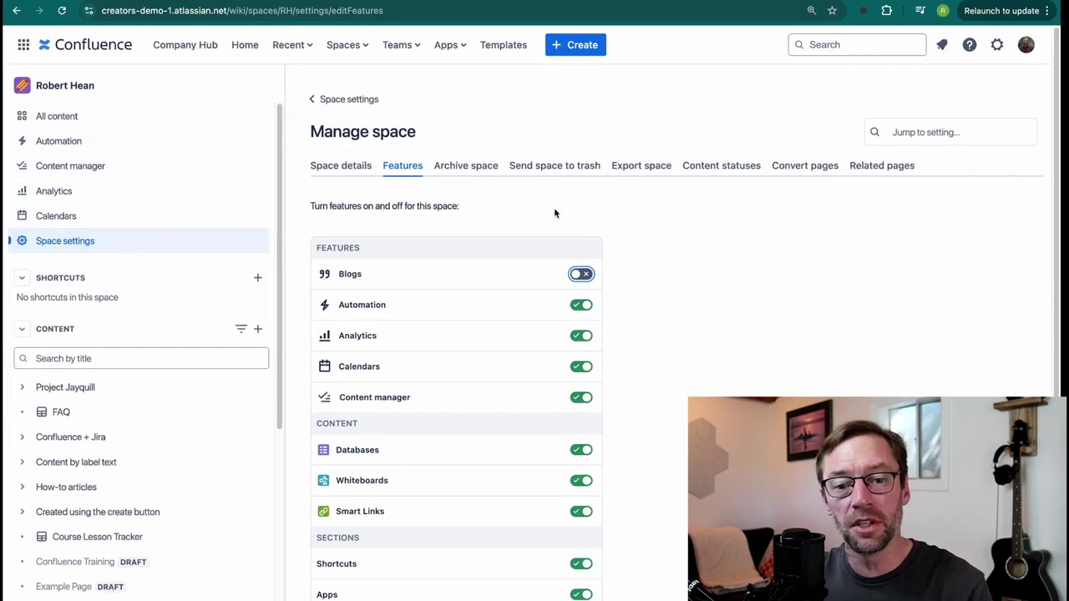
click(583, 275)
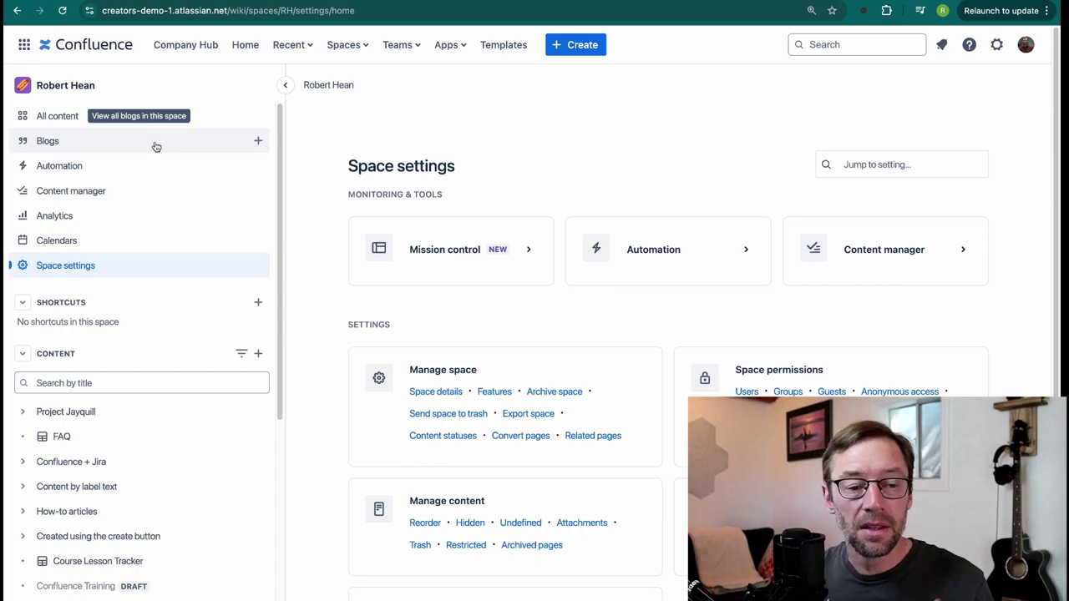
Choose Blog from the + Create menu to open an empty blog post draft.
click(569, 53)
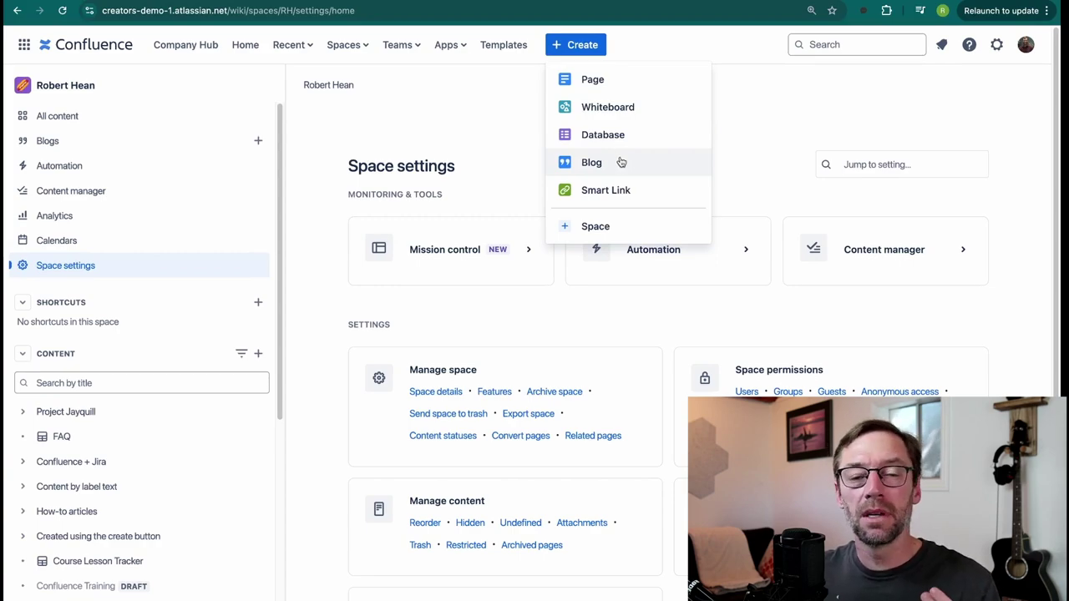
click(444, 112)
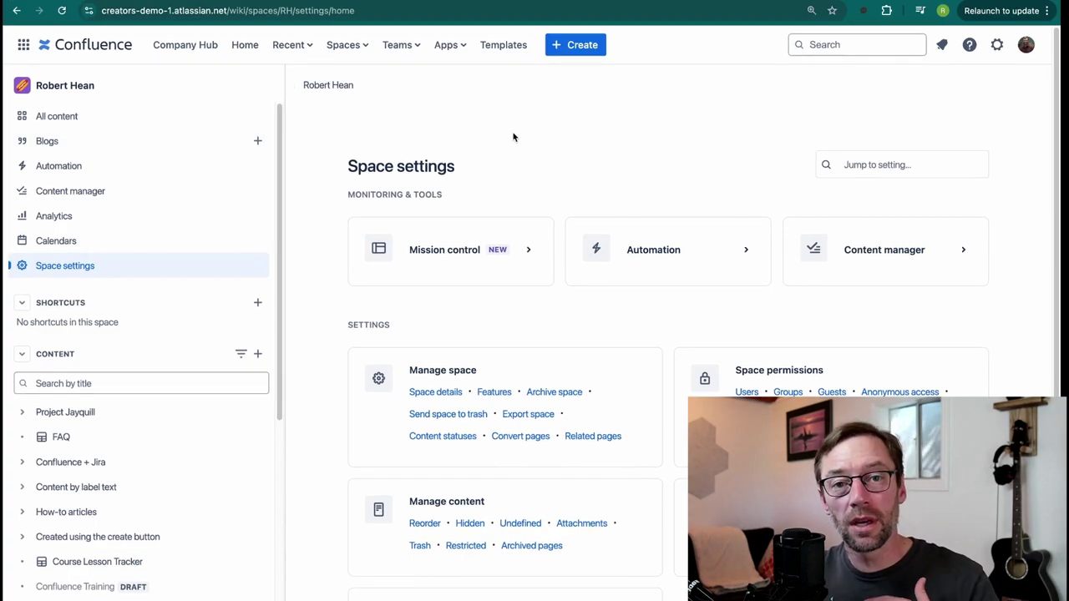
click(578, 47)
click(615, 167)
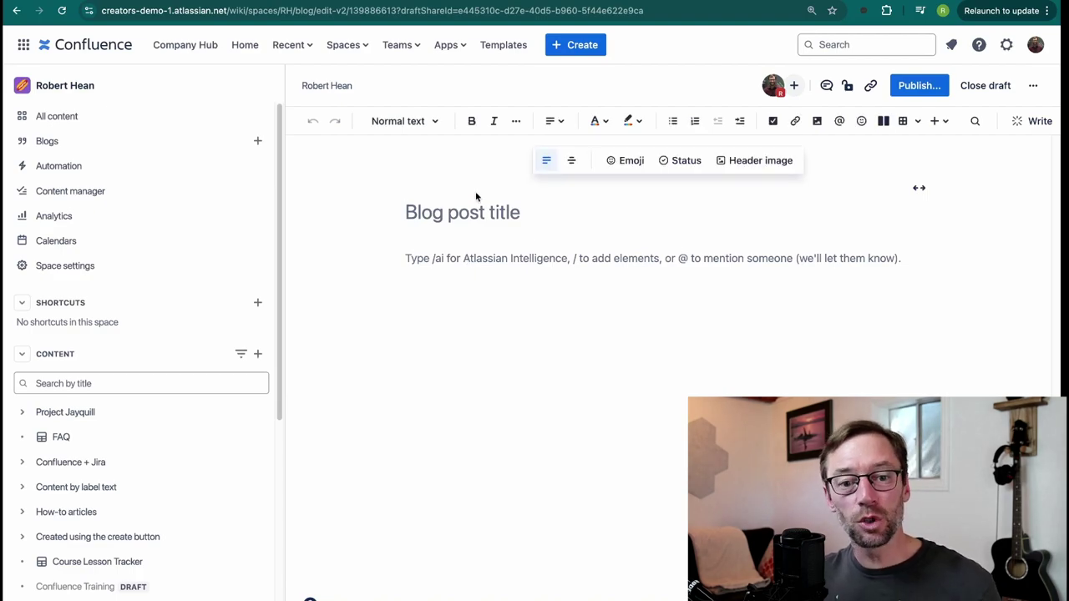
Title the blog draft 'How to use blogs'.
click(470, 212)
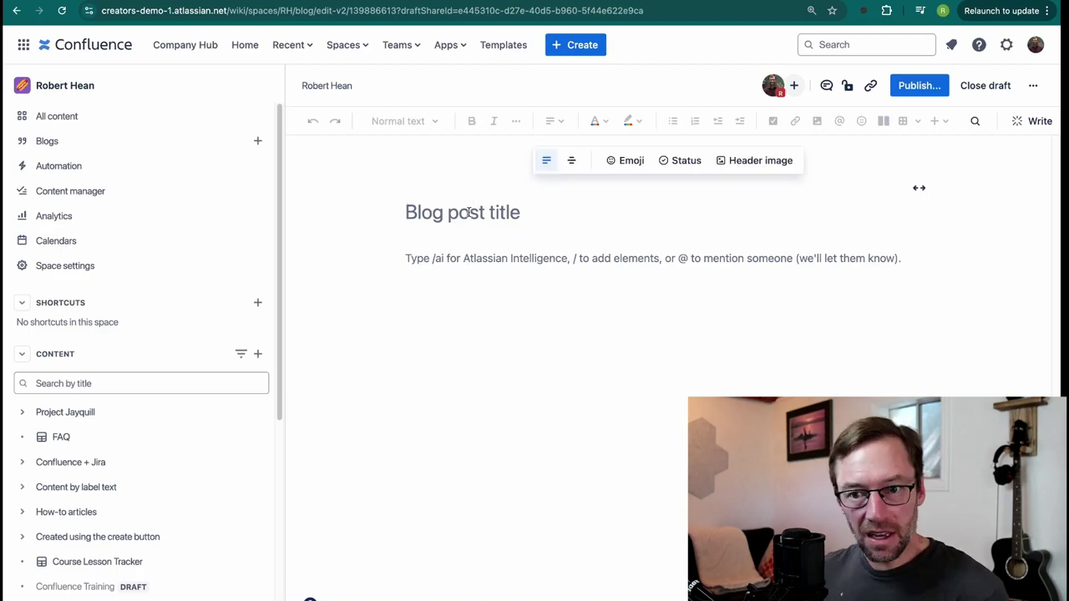
text(How to use blogs)
key(Return)
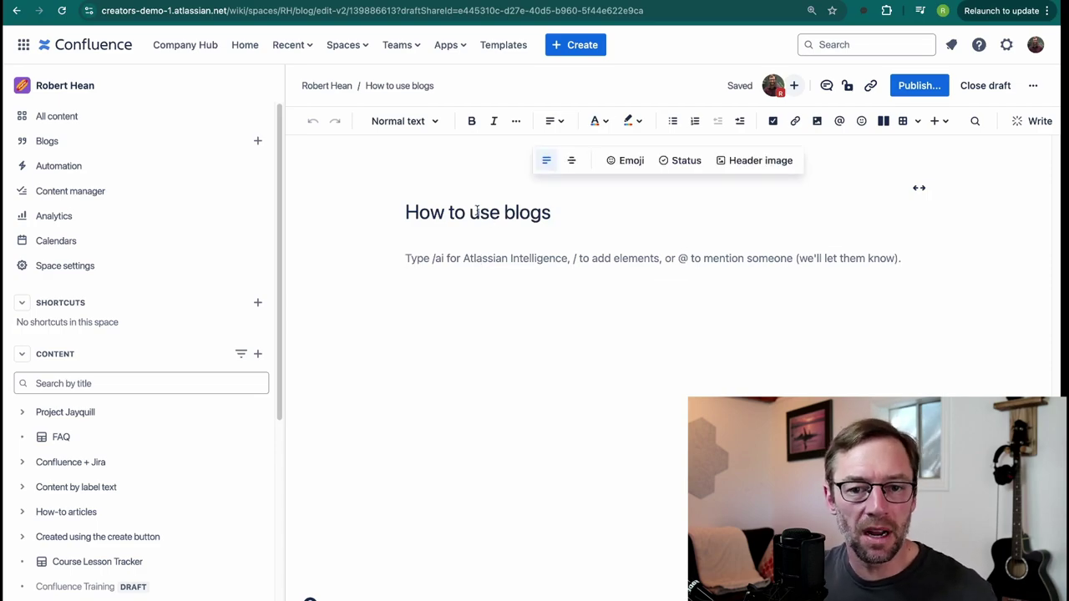
Browse the paragraph style and alignment toolbar options, then place the cursor in the empty body.
click(432, 122)
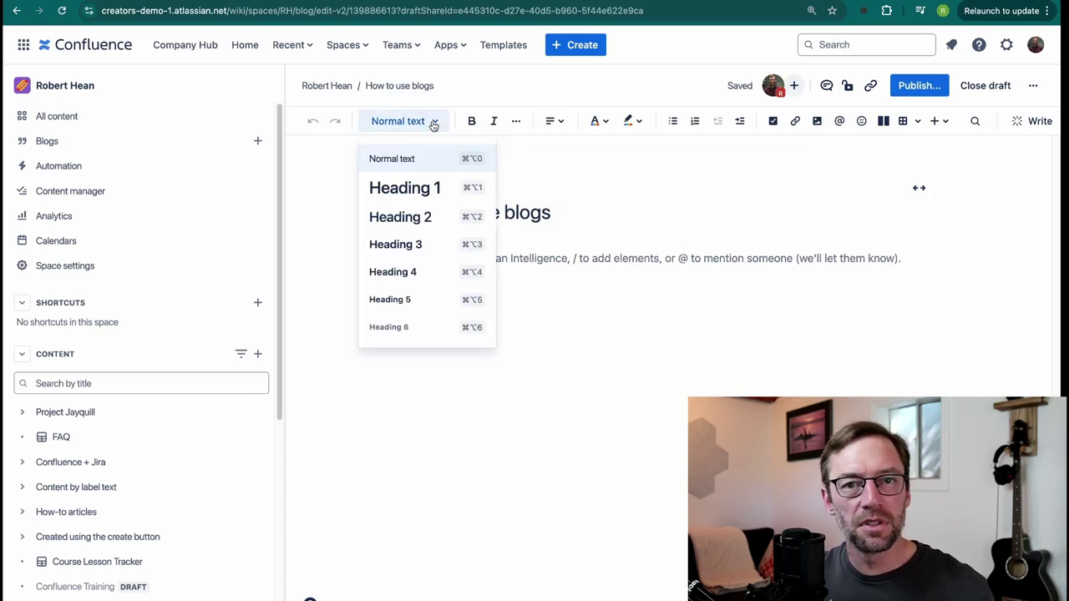
click(472, 122)
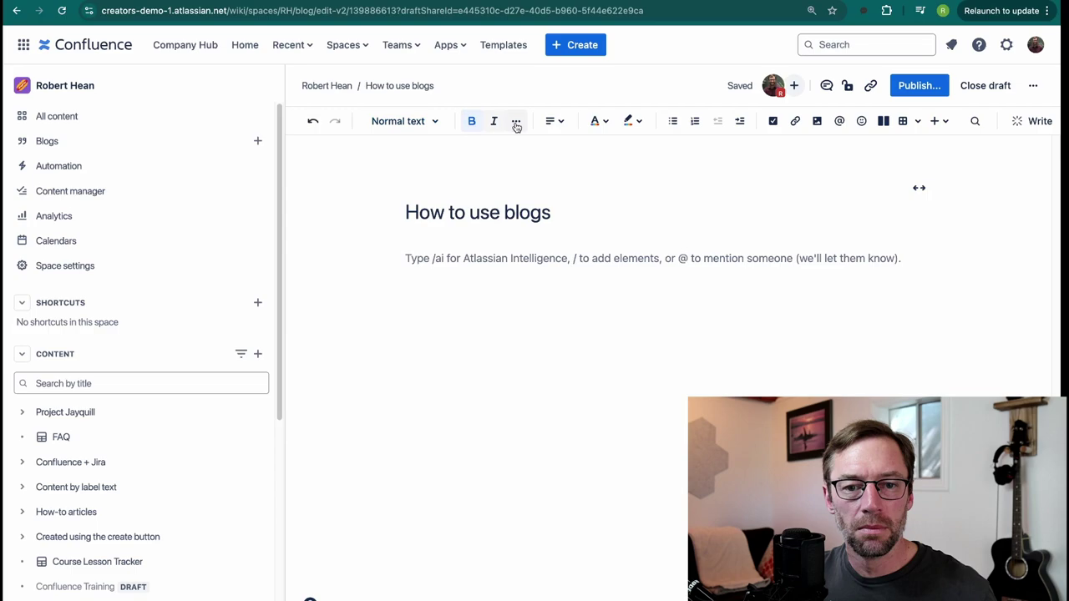
click(560, 123)
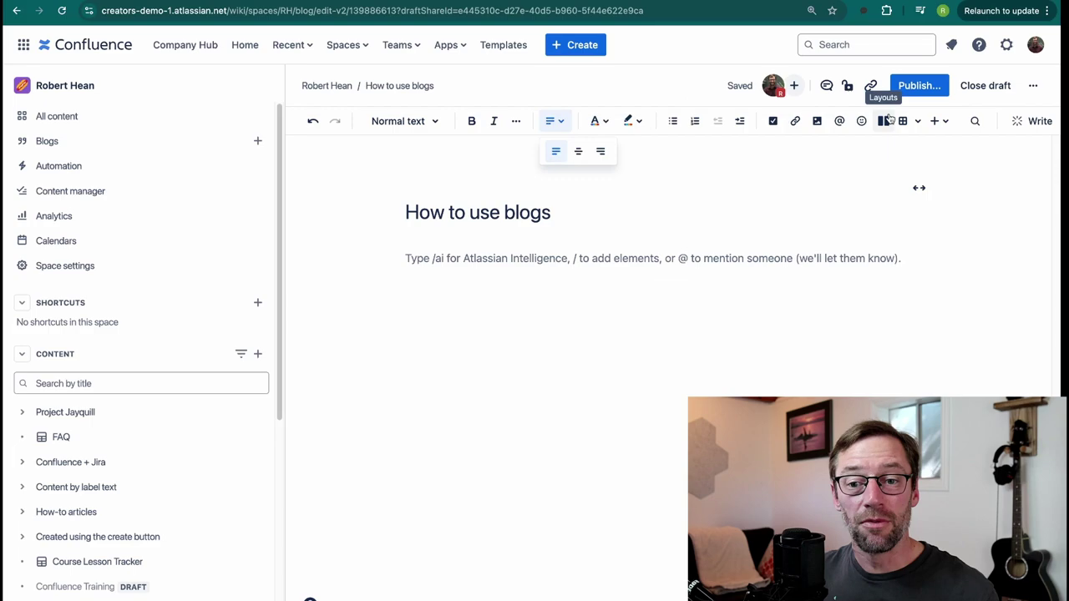
click(680, 296)
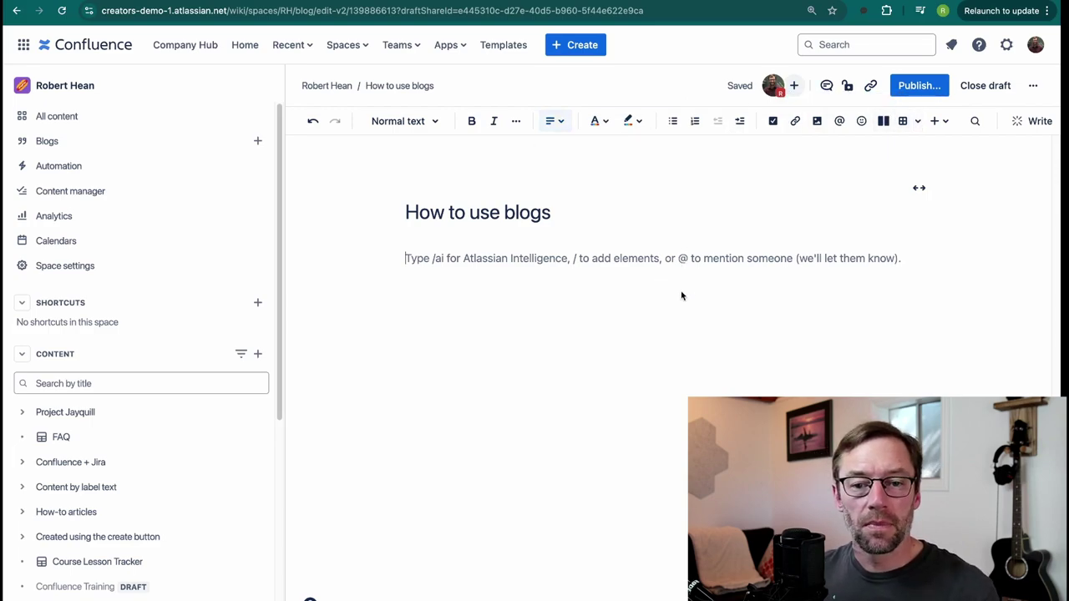
mouse_move(674, 162)
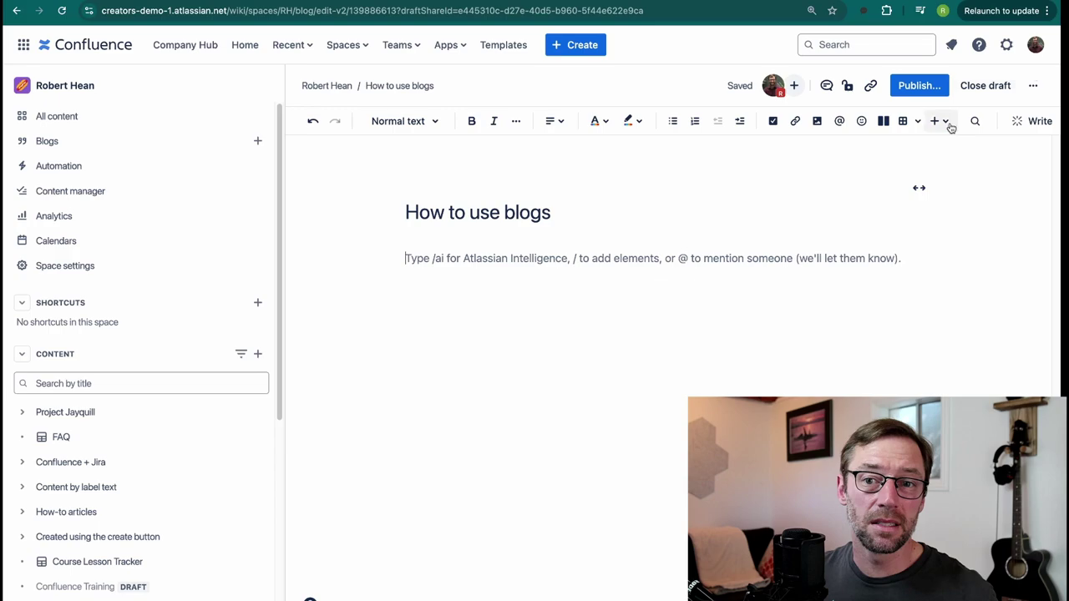
click(1033, 85)
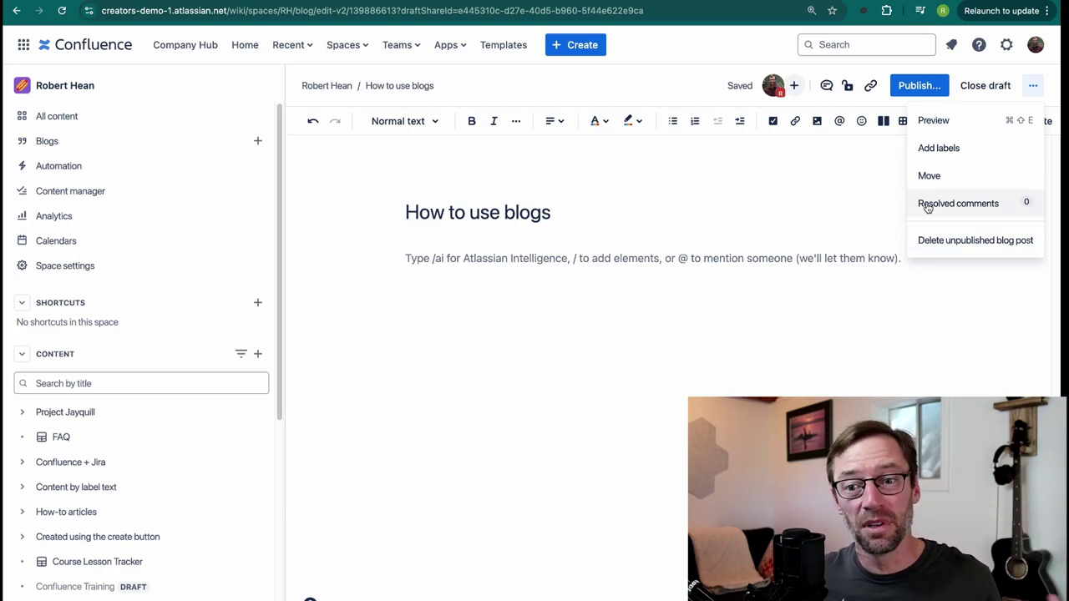
click(755, 350)
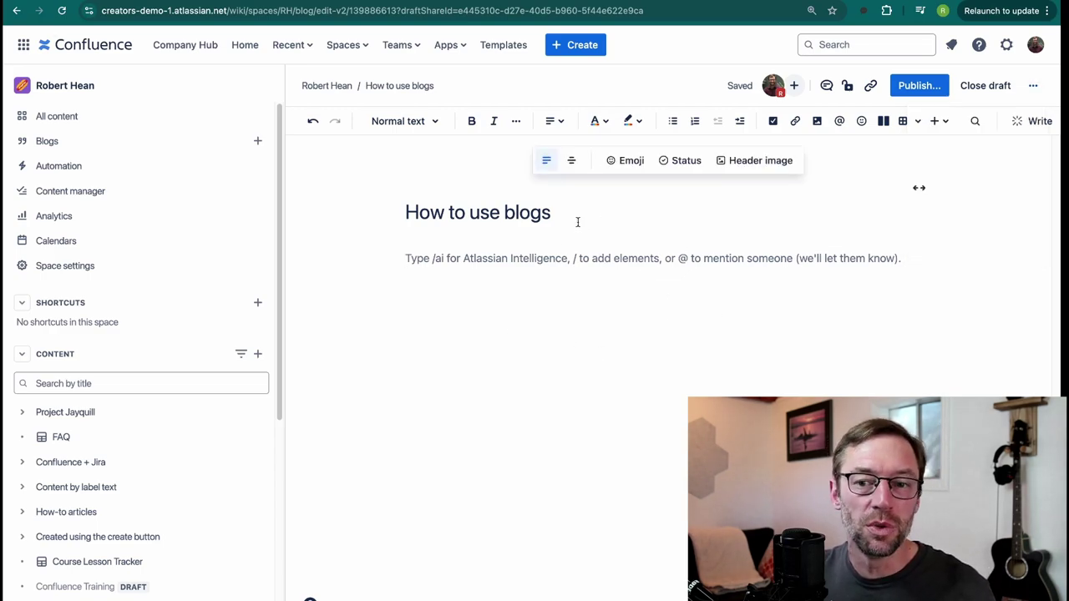
click(847, 85)
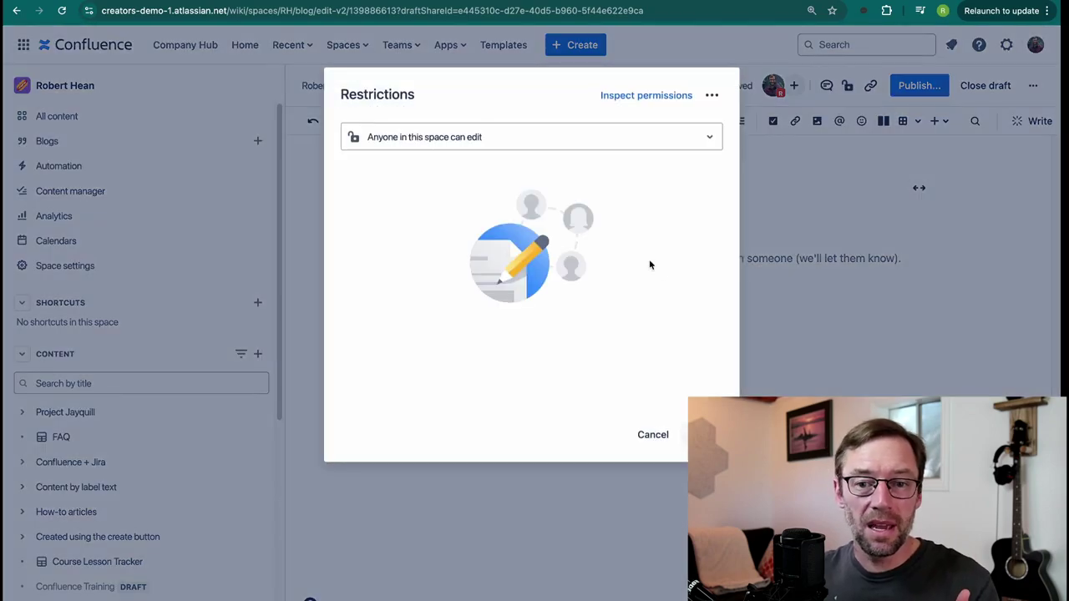
click(648, 436)
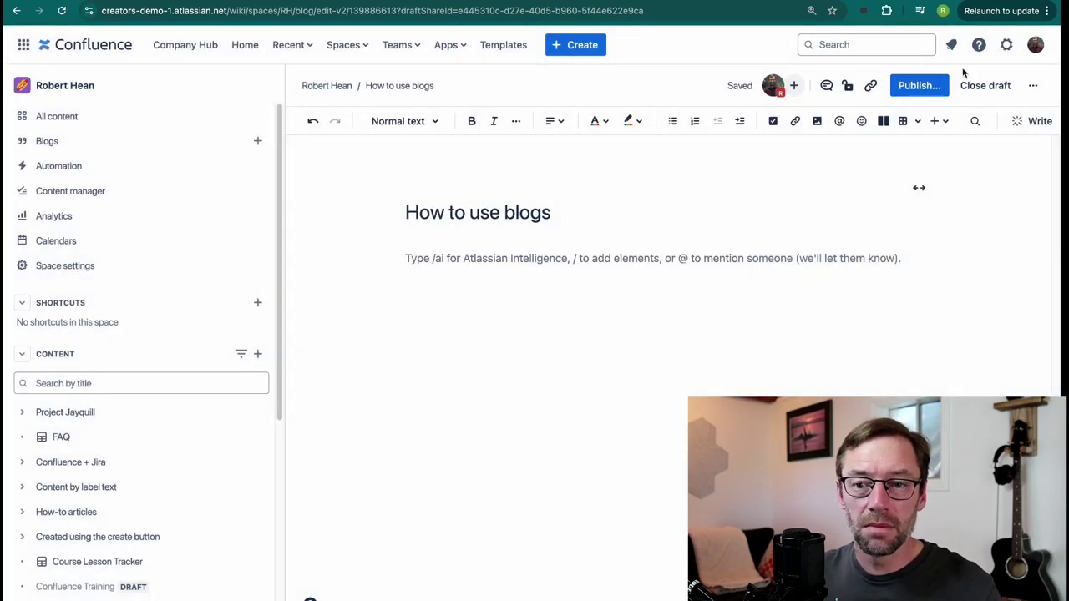
Review the More options publishing settings and publish 'How to use blogs' immediately.
click(919, 87)
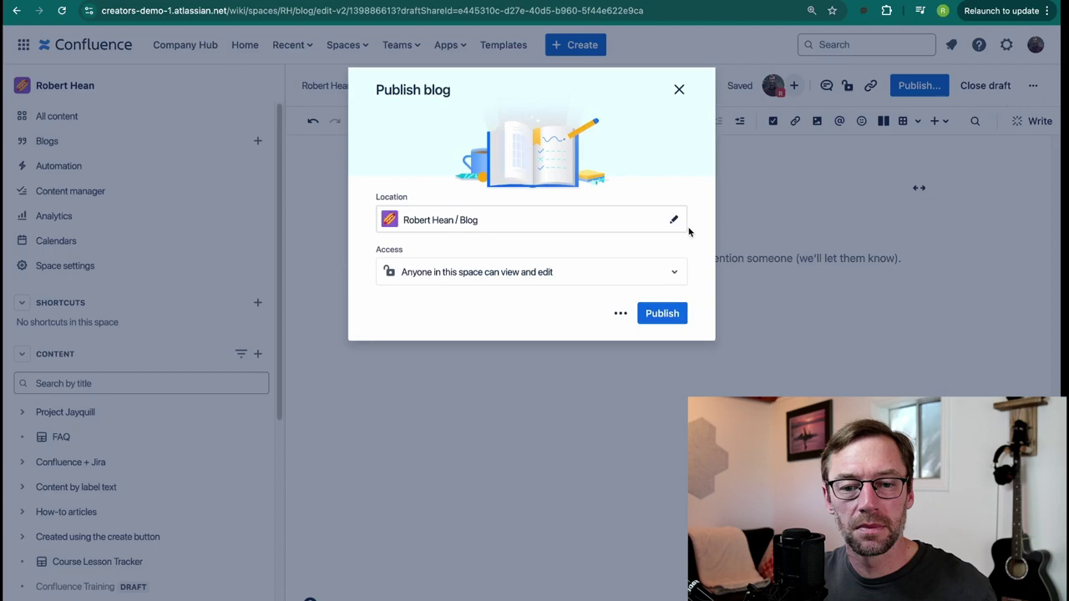
click(628, 321)
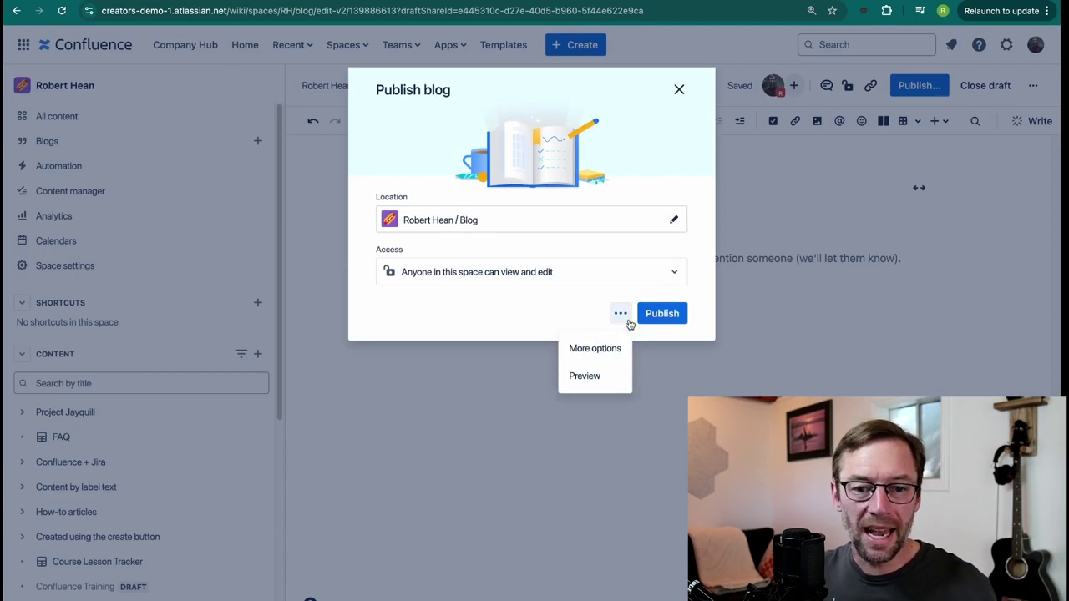
click(589, 347)
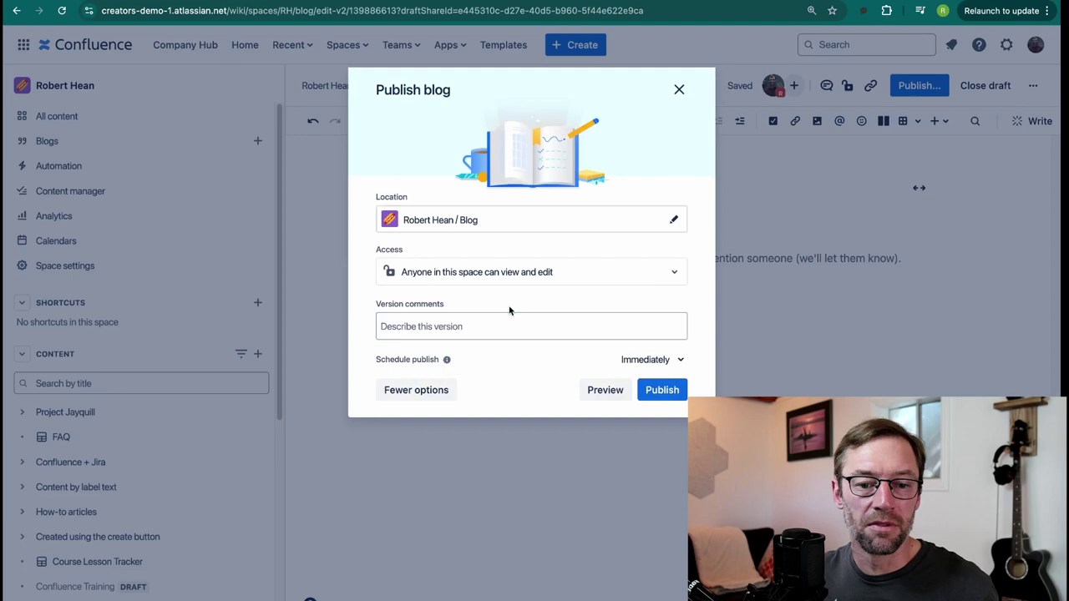
click(659, 390)
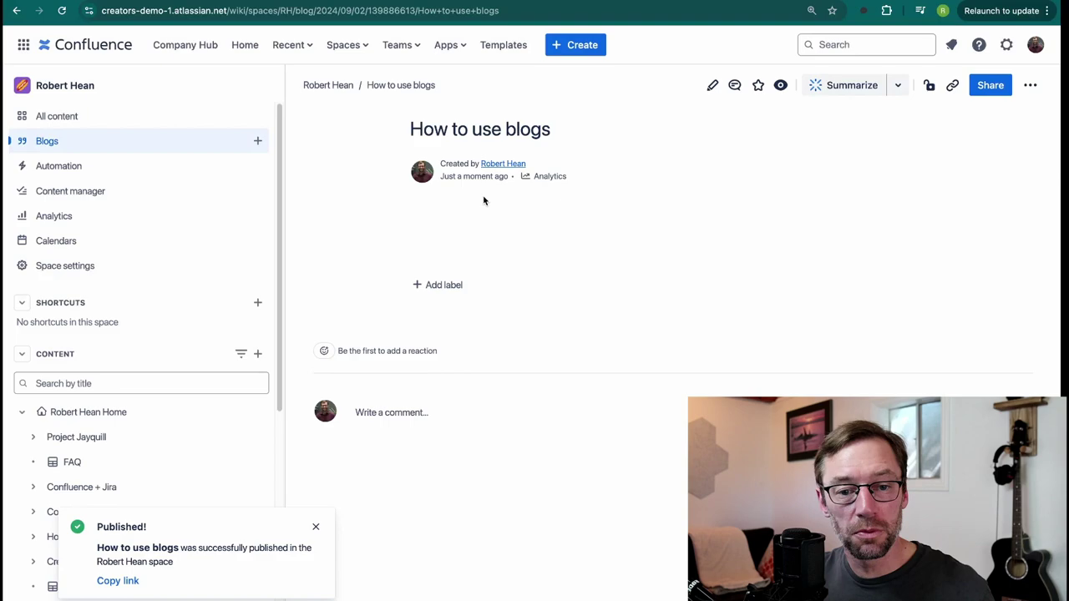
Go to the space's Blogs listing, filter by 2023, then 2024, then show all posts.
click(87, 143)
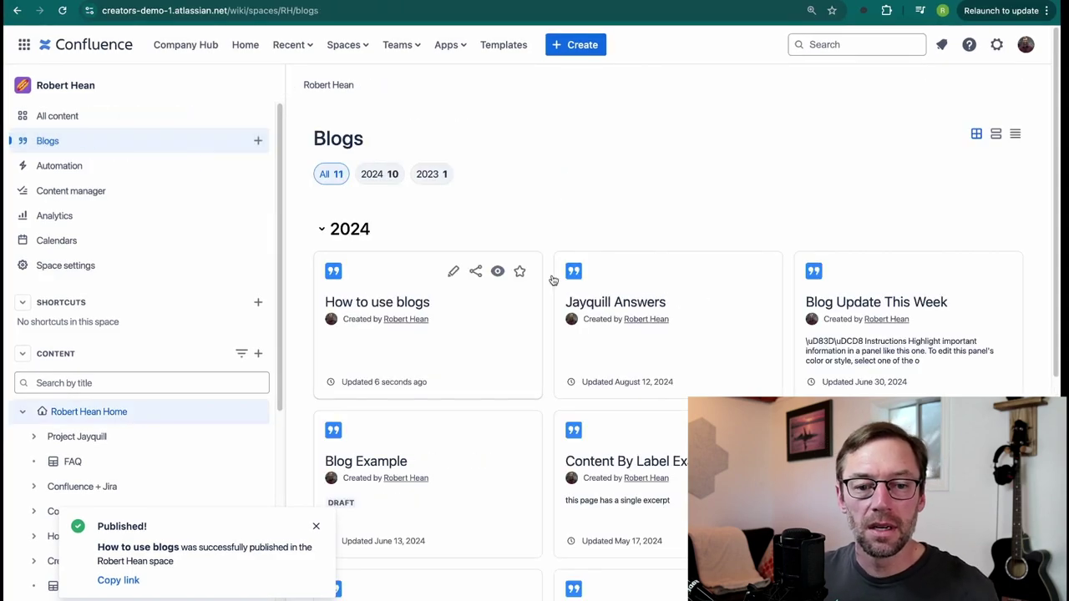
scroll(605, 229, down, 2)
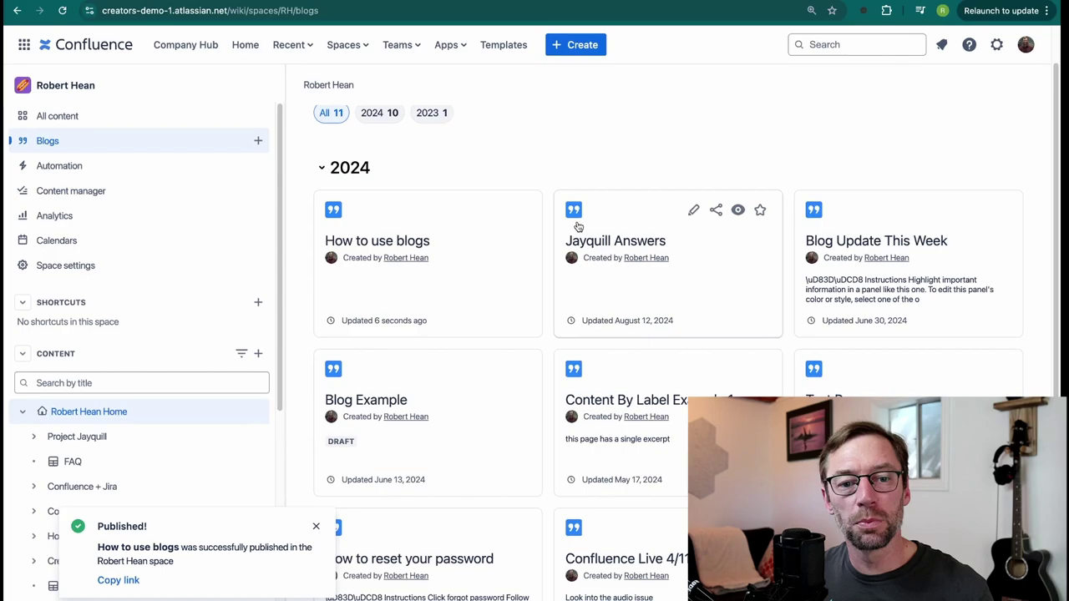
scroll(577, 227, up, 2)
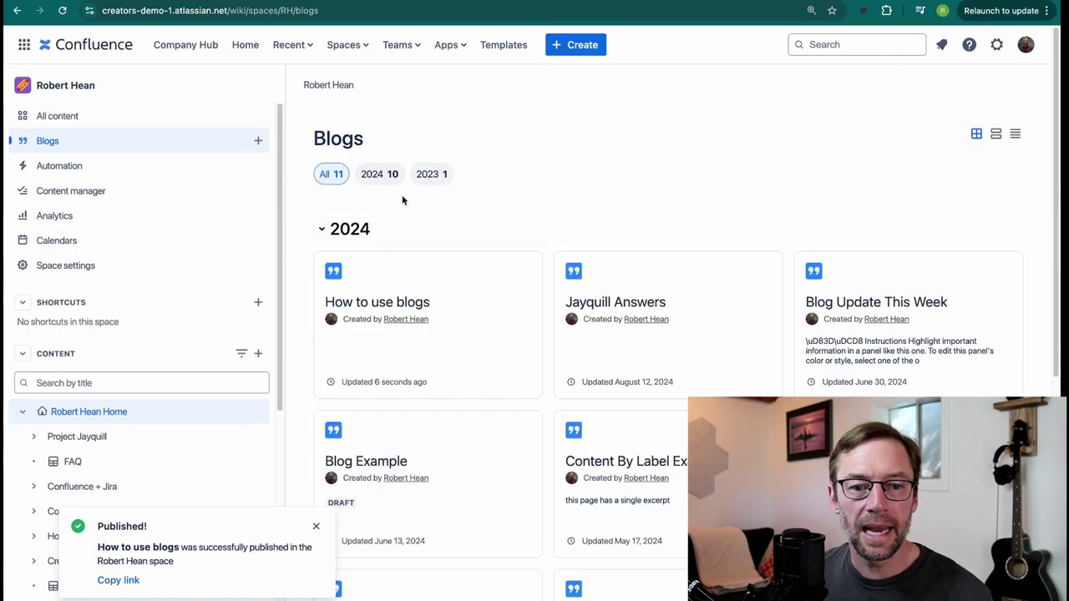
click(428, 173)
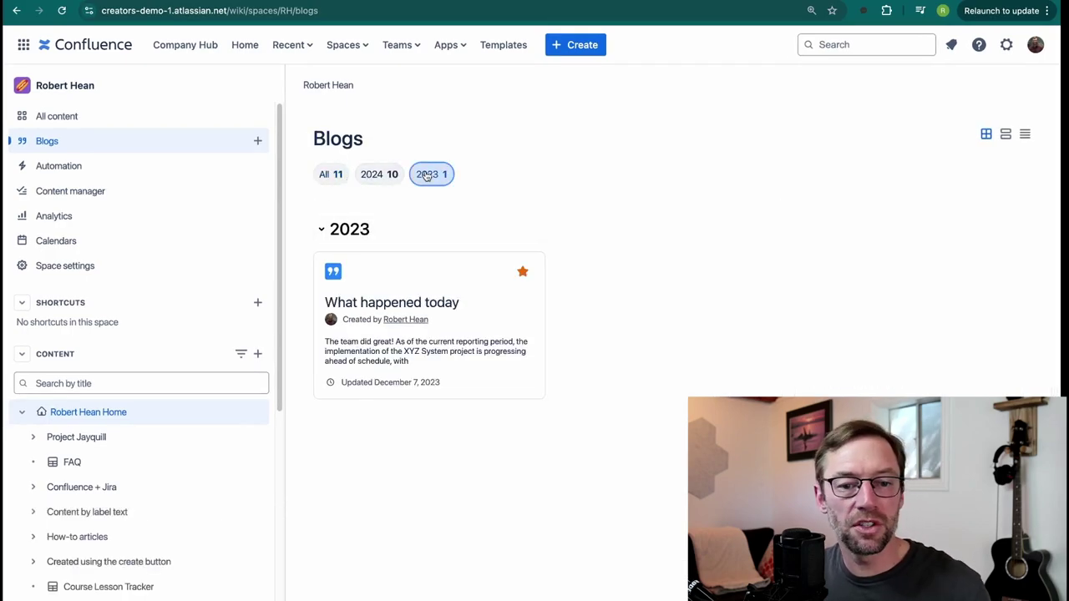
click(379, 173)
click(330, 173)
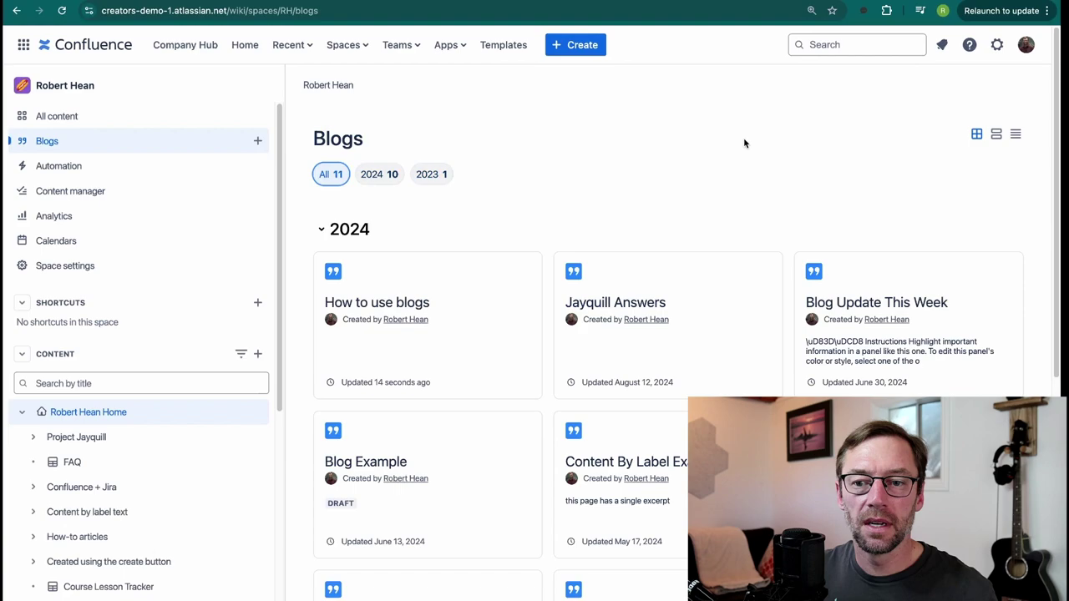
click(996, 138)
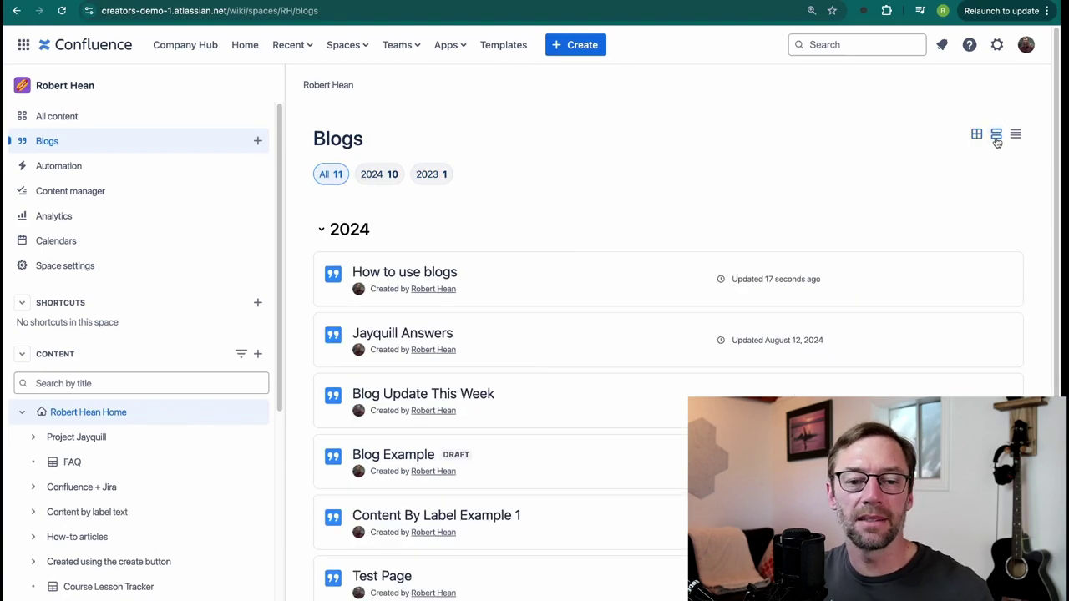
click(1014, 136)
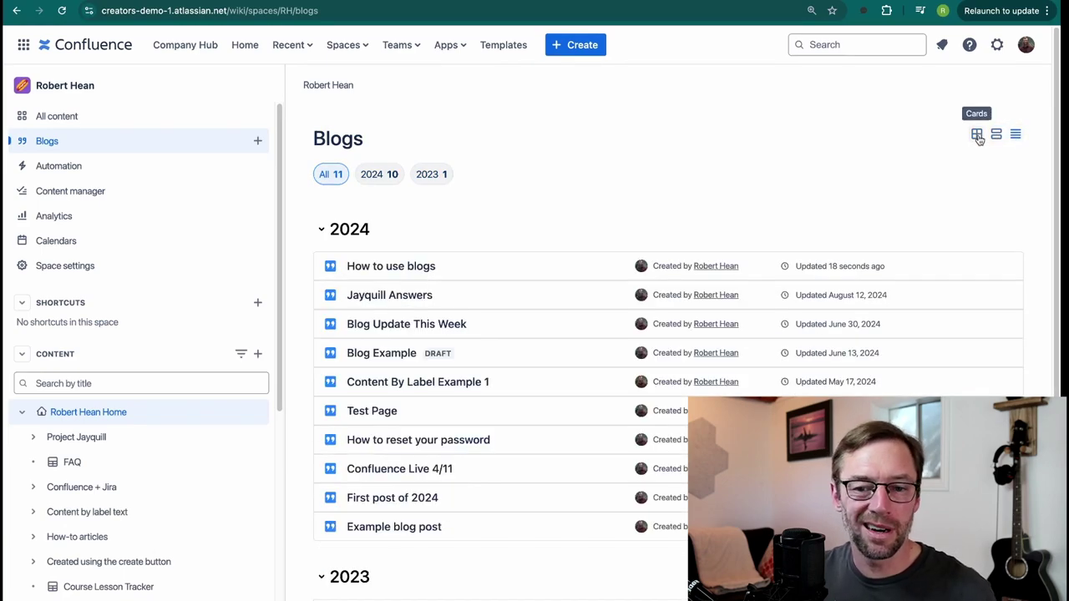
click(977, 137)
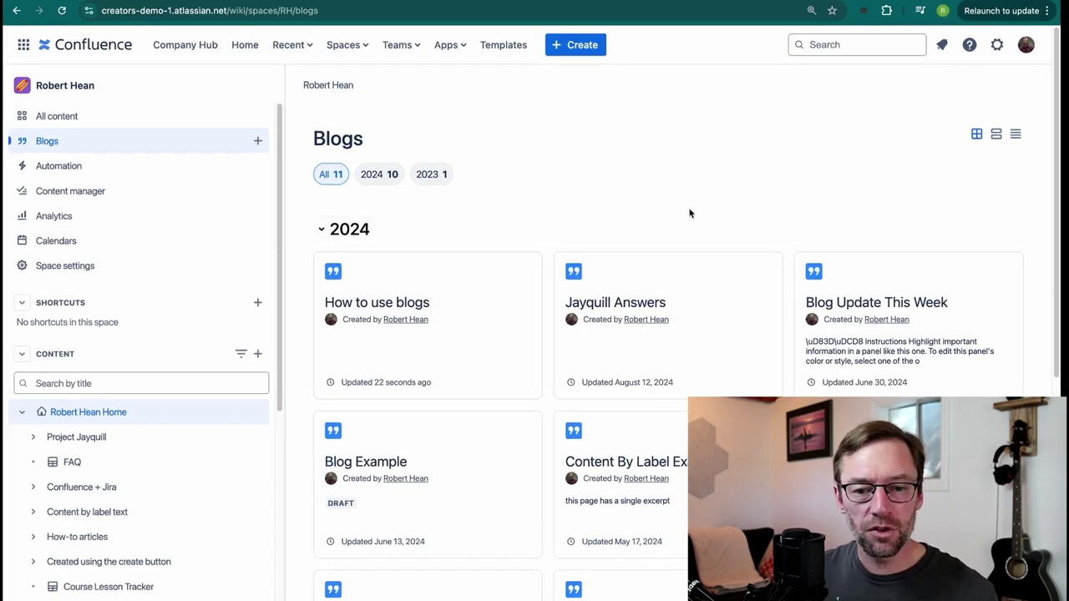
scroll(690, 213, down, 1)
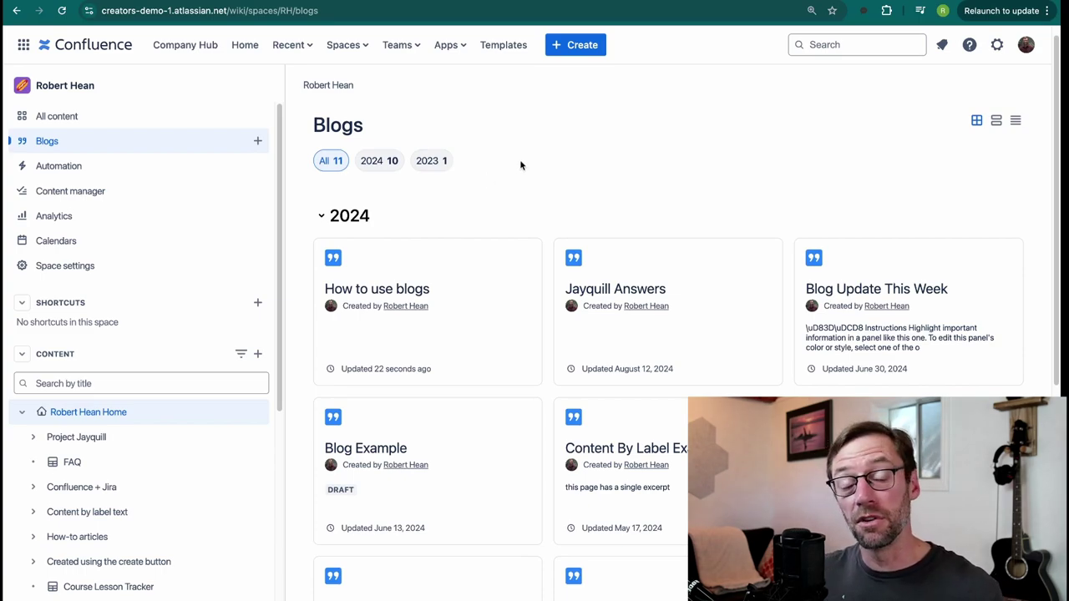
scroll(519, 165, down, 1)
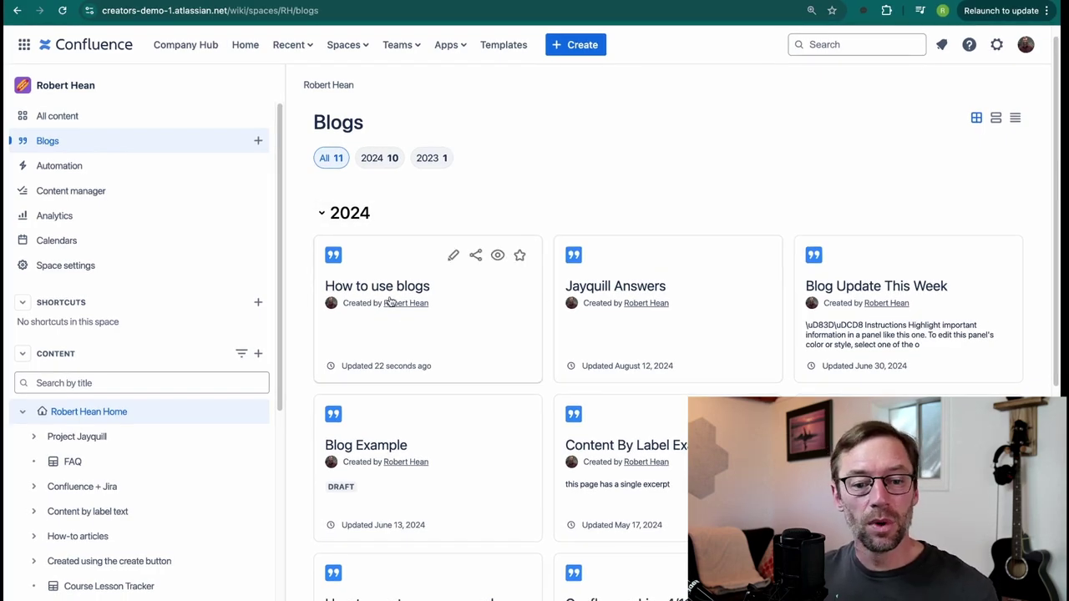
scroll(706, 330, down, 3)
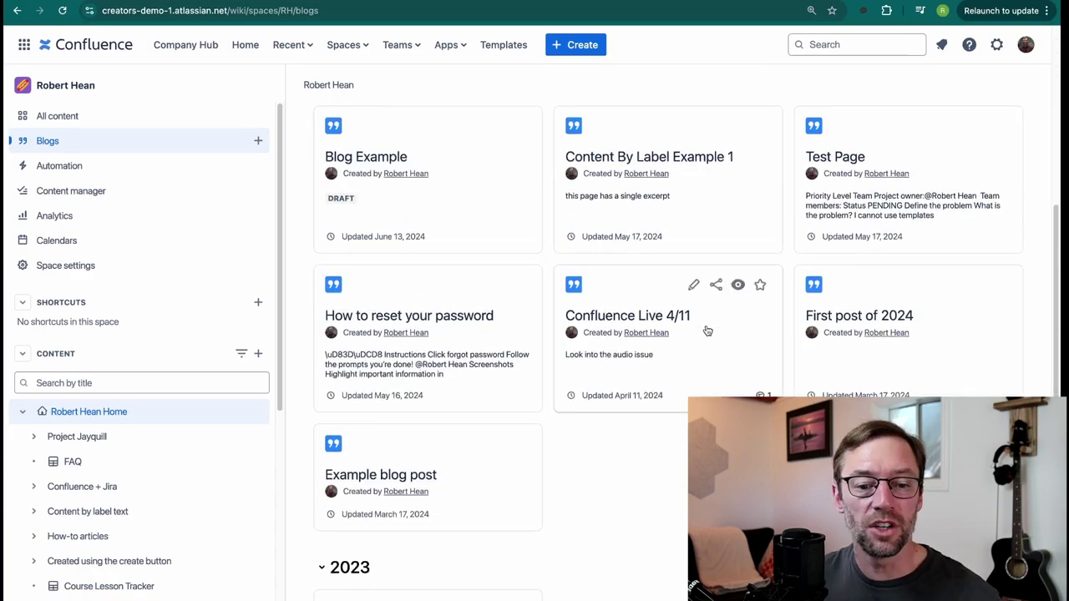
scroll(706, 330, up, 3)
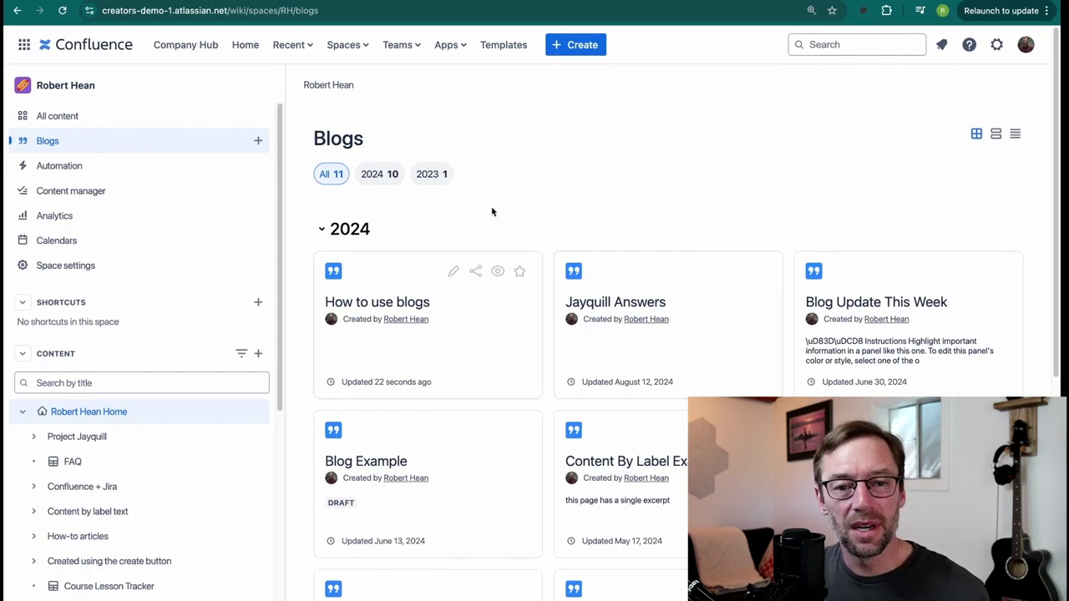
click(864, 45)
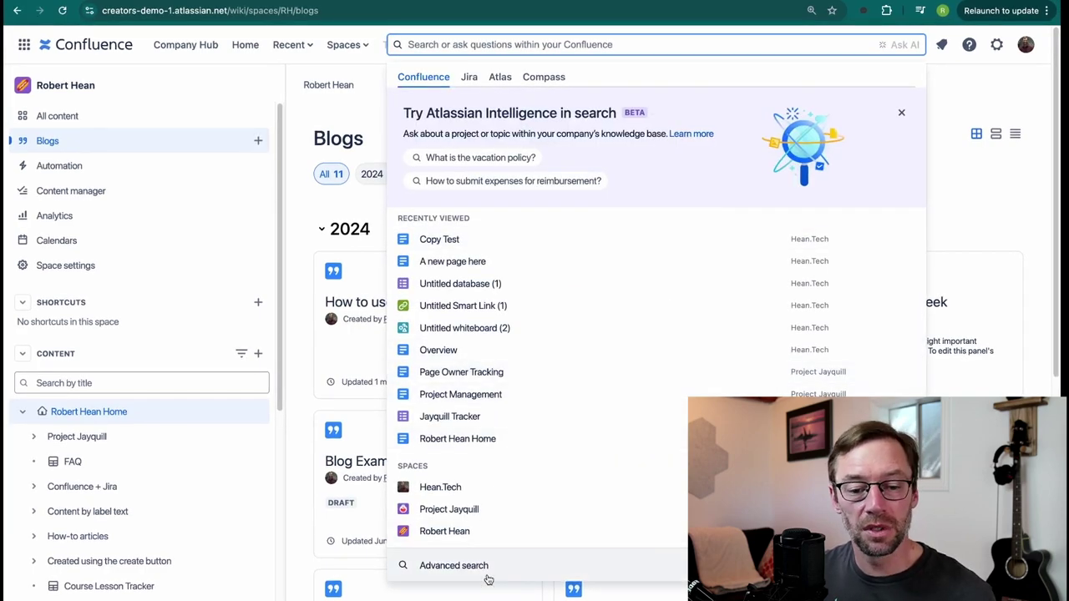
click(488, 566)
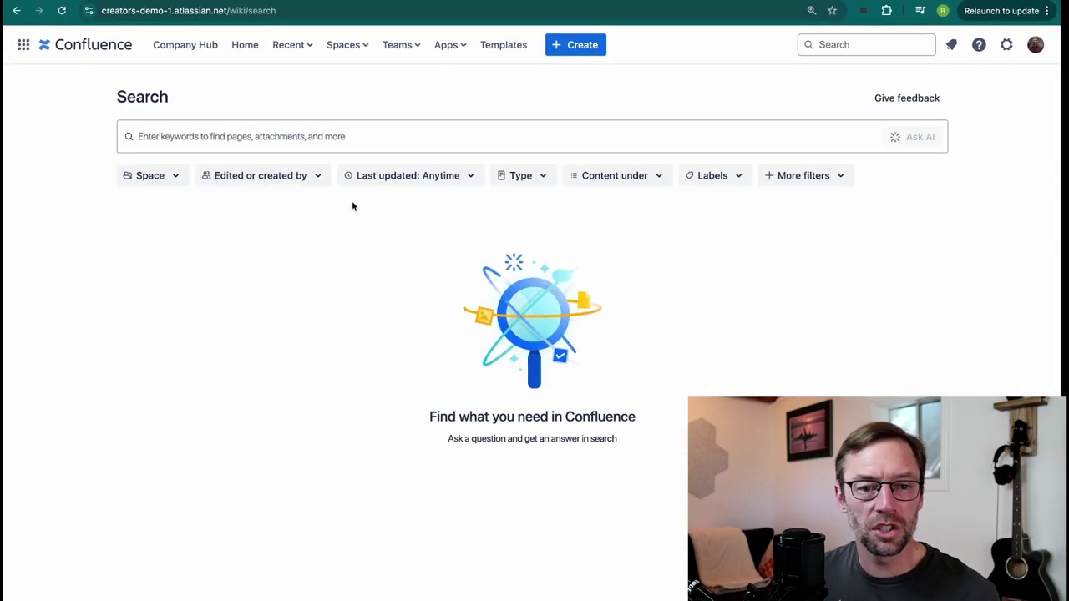
click(513, 177)
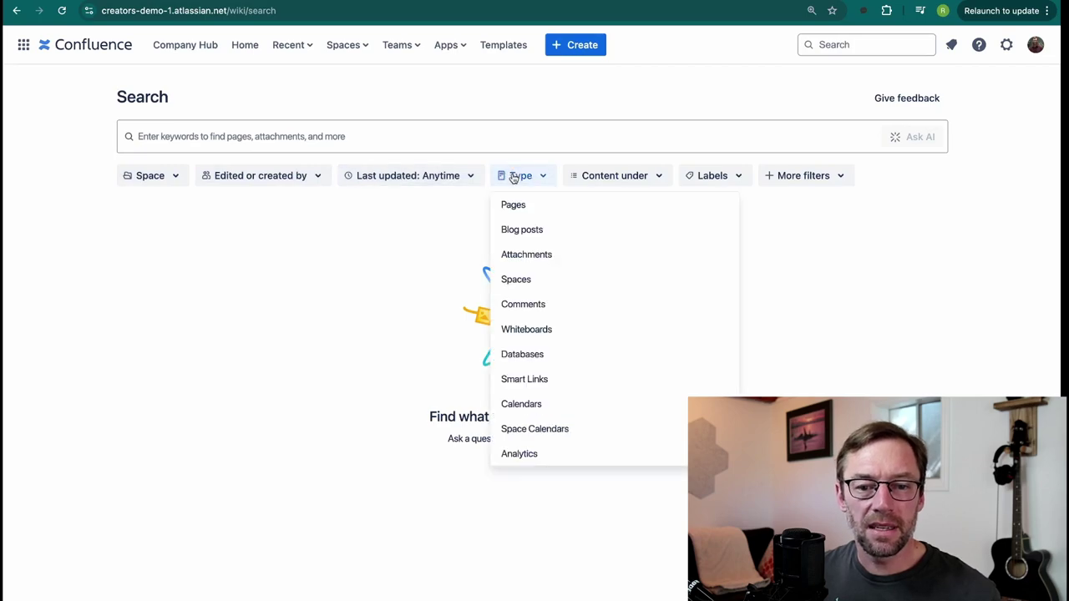
click(545, 228)
click(756, 177)
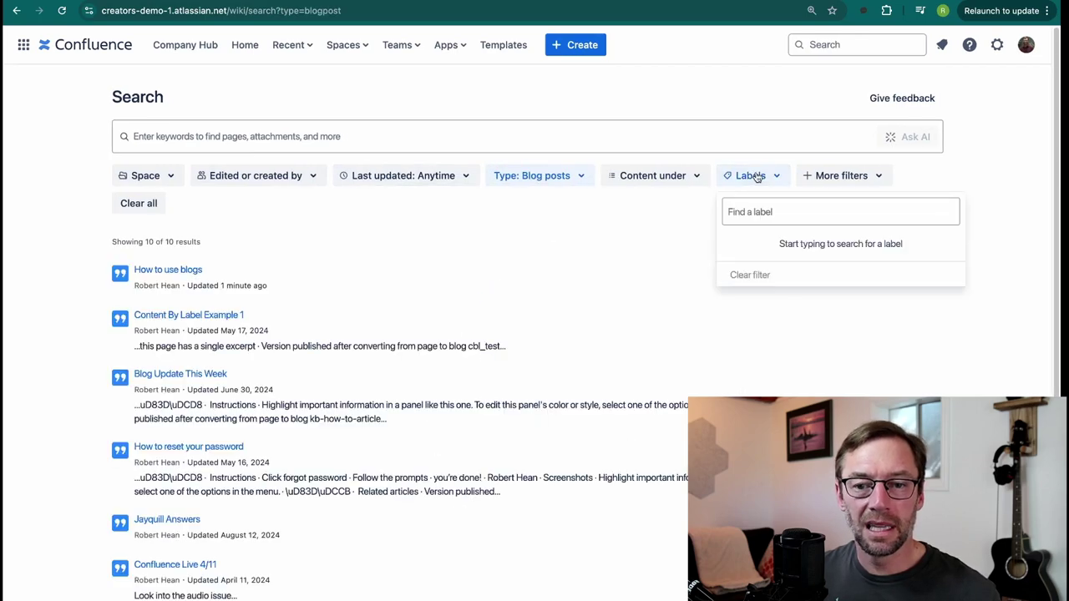
click(640, 101)
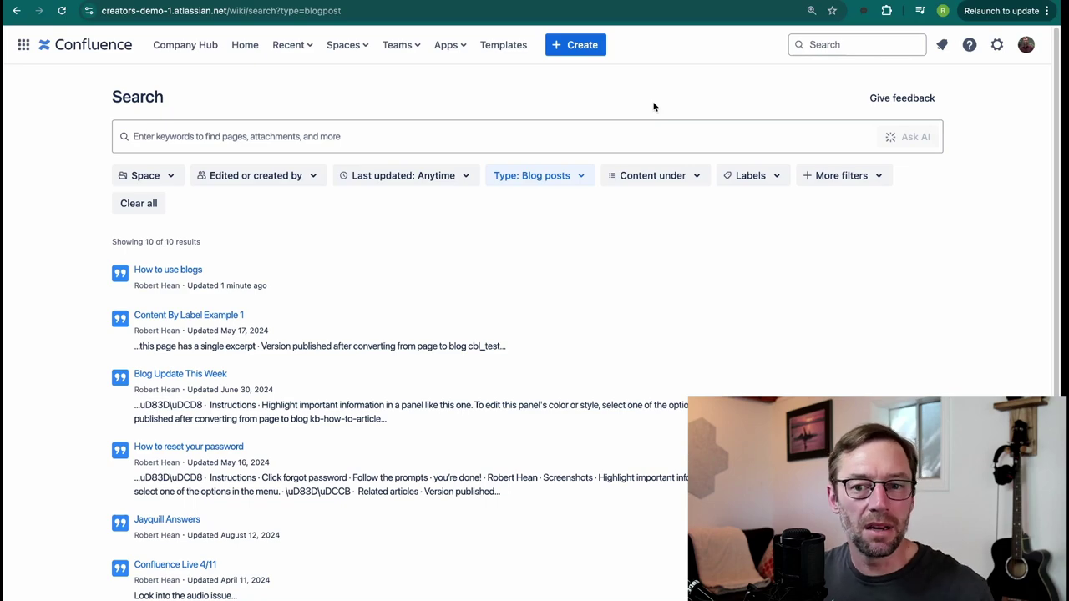
key(alt+Left)
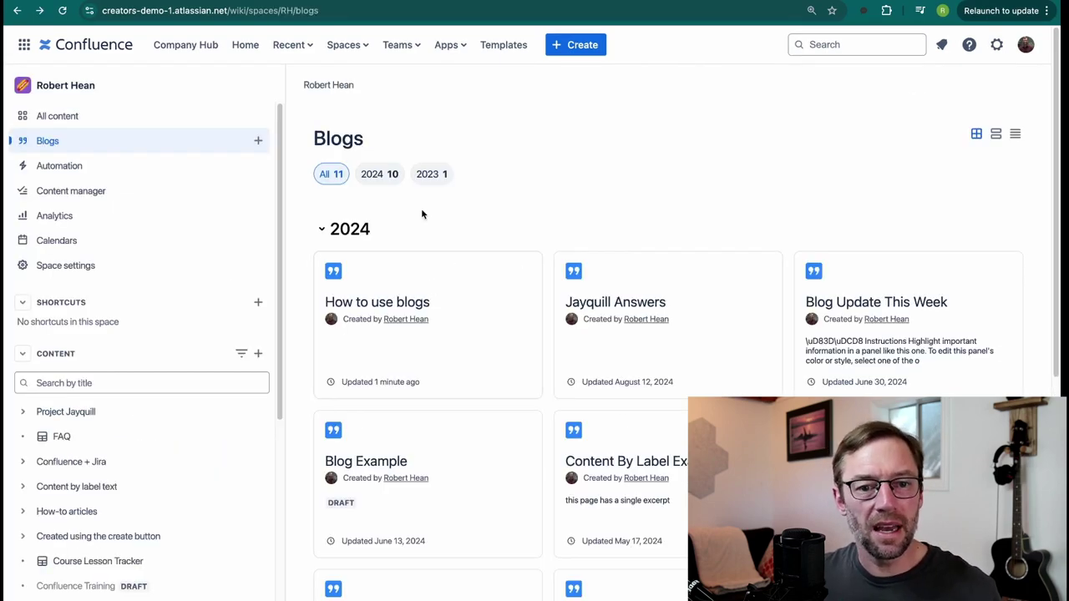
Open the 'How to use blogs' post in the editor.
double_click(377, 139)
click(378, 142)
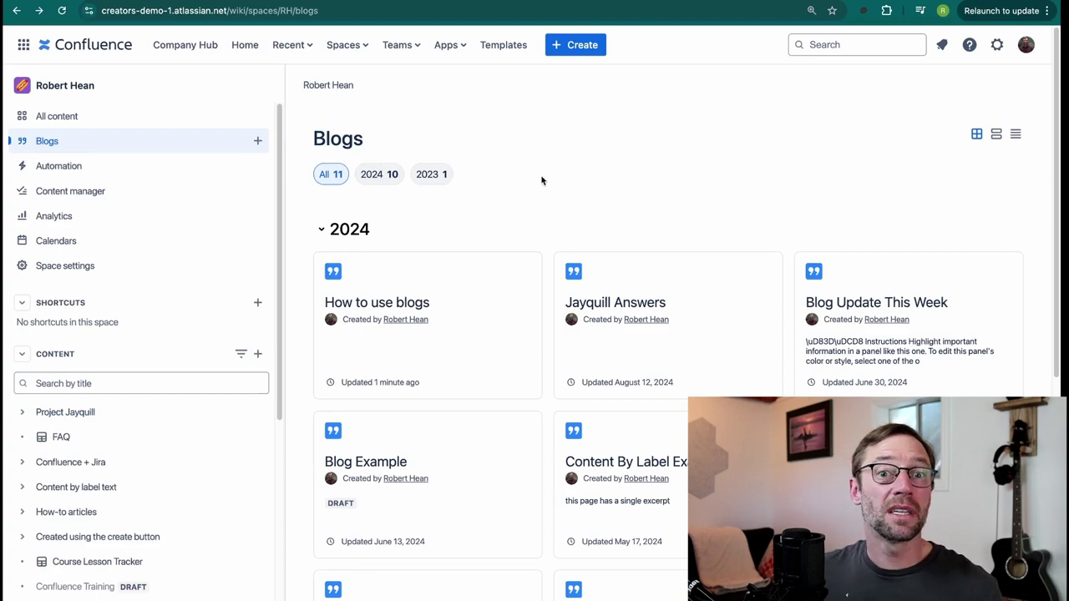
scroll(610, 185, down, 3)
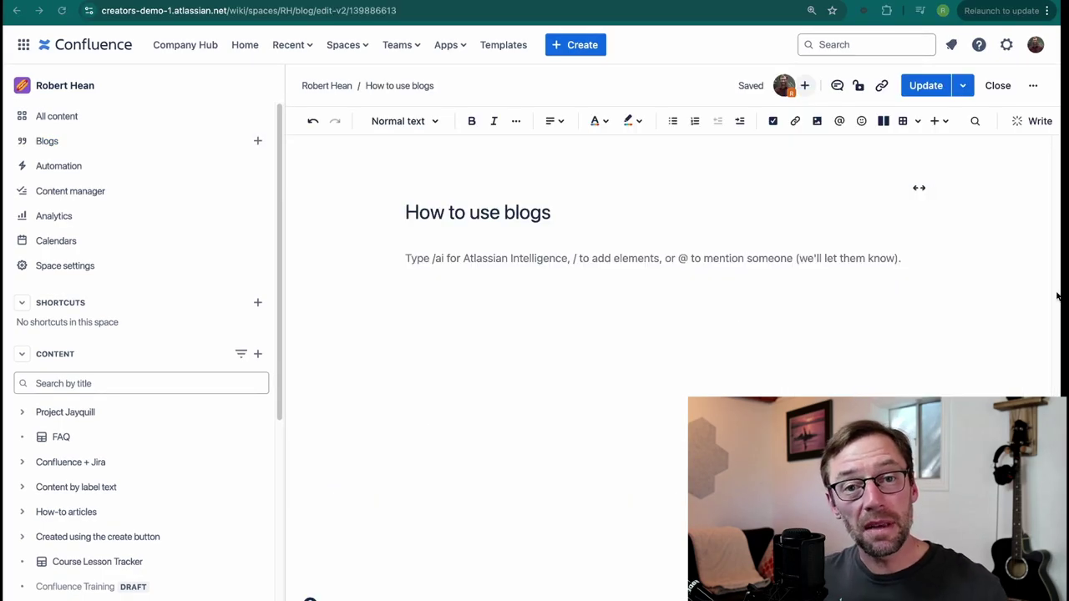
Insert a Blog Posts macro into the empty post body using the /blog command.
click(619, 303)
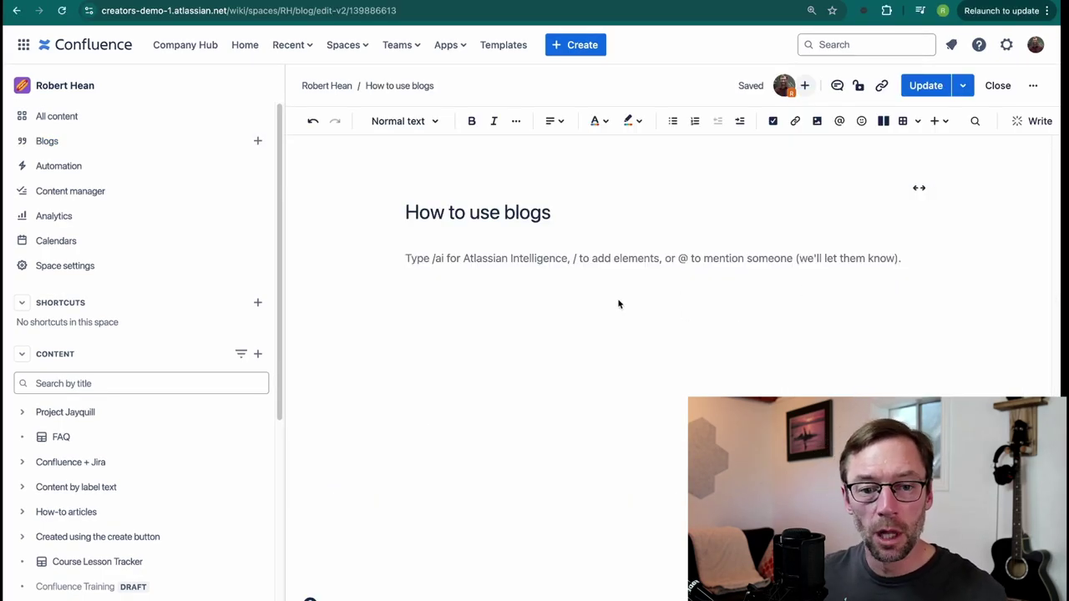
text(/)
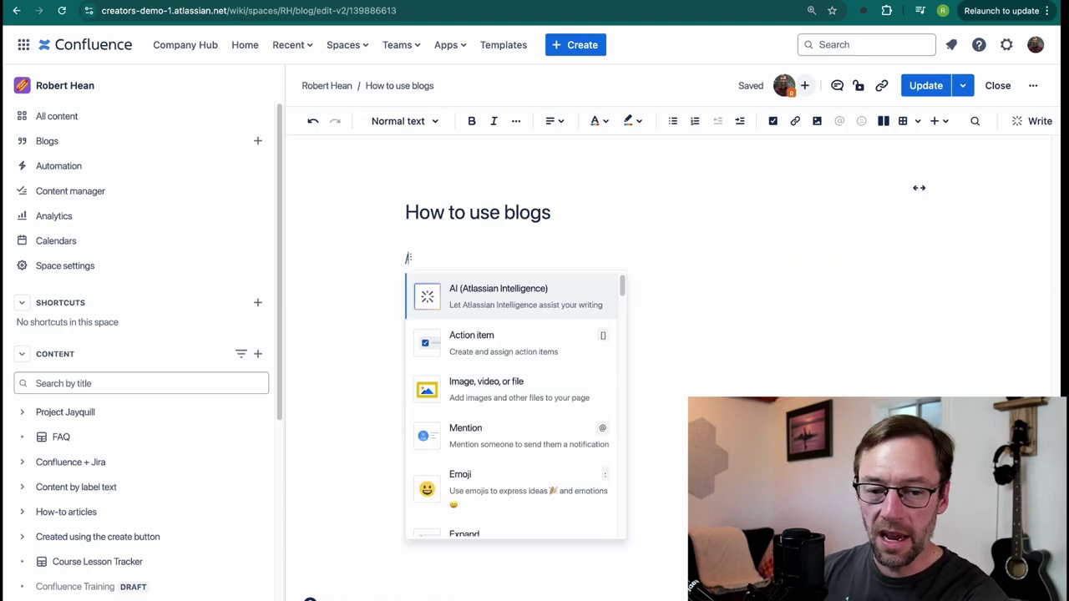
text(blog)
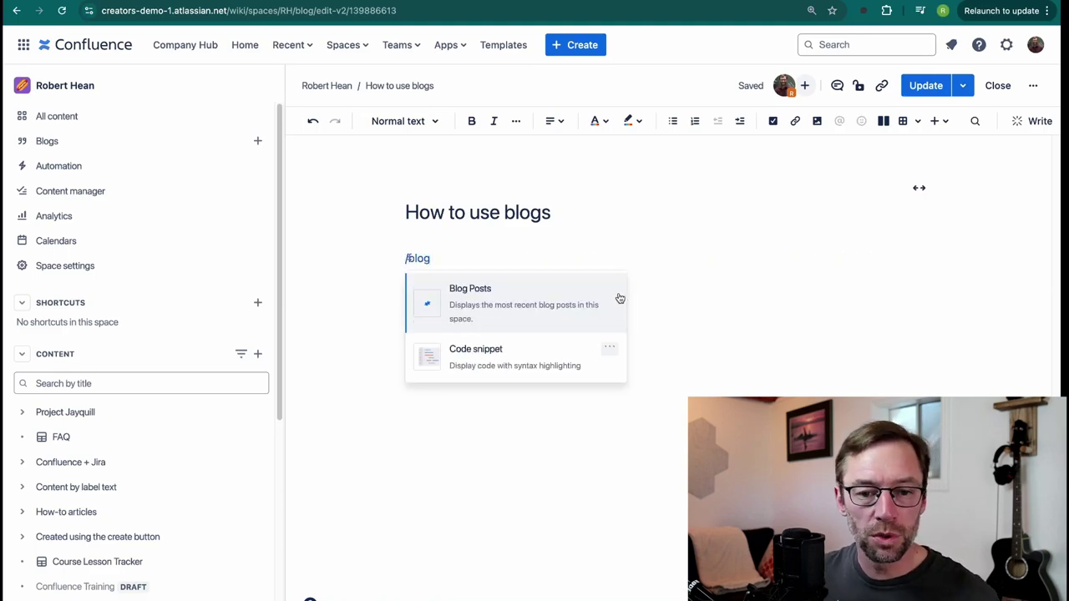
click(513, 309)
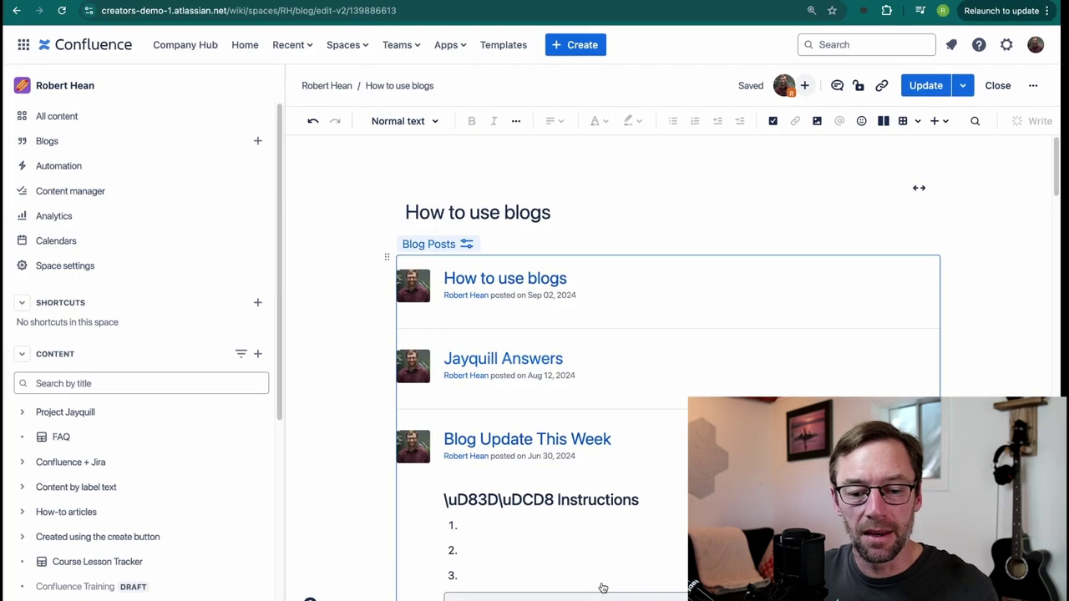
Switch the Blog Posts macro's content type to display titles, reviewing its Labels and Spaces fields.
click(466, 244)
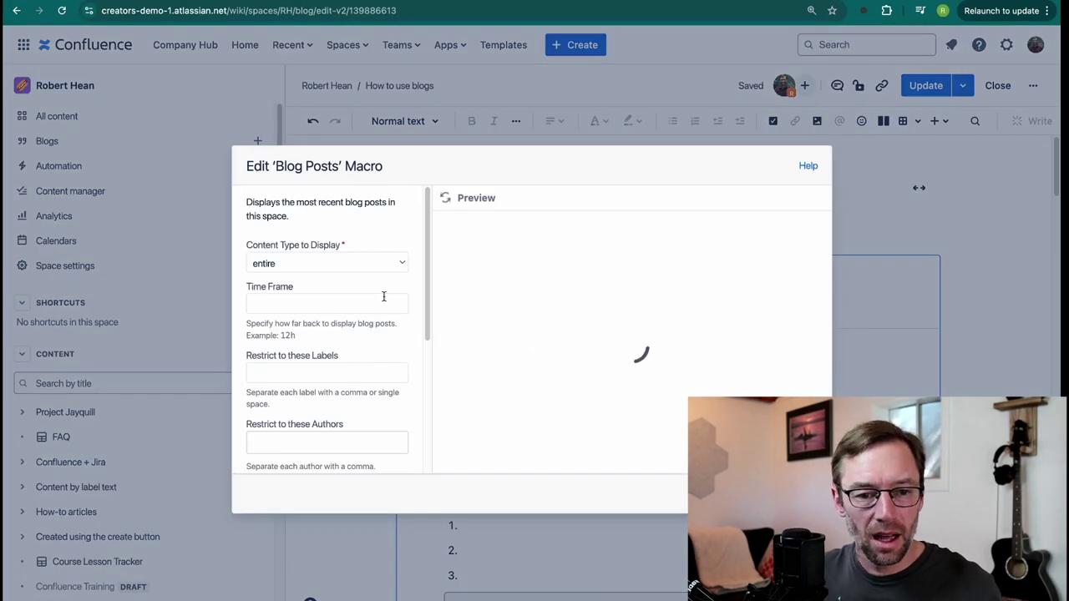
click(323, 240)
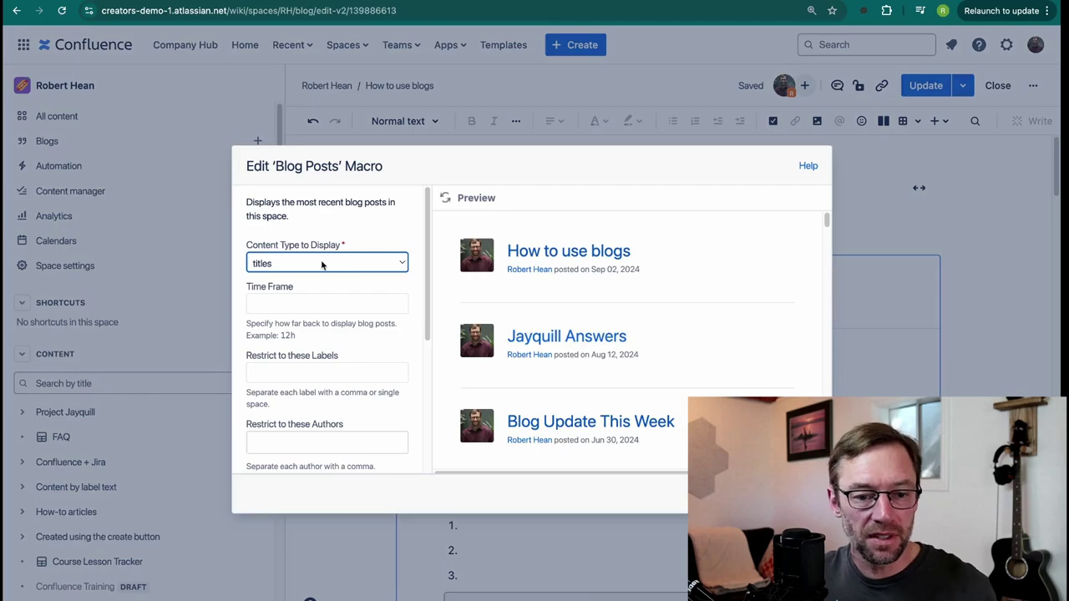
click(325, 372)
scroll(325, 370, down, 1)
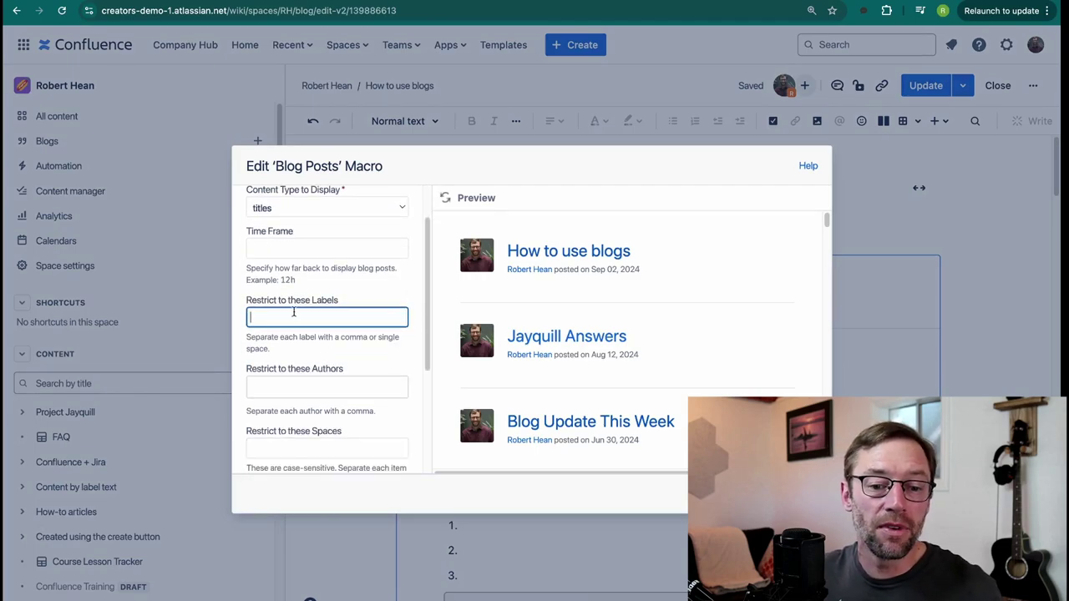
scroll(293, 312, down, 3)
click(298, 259)
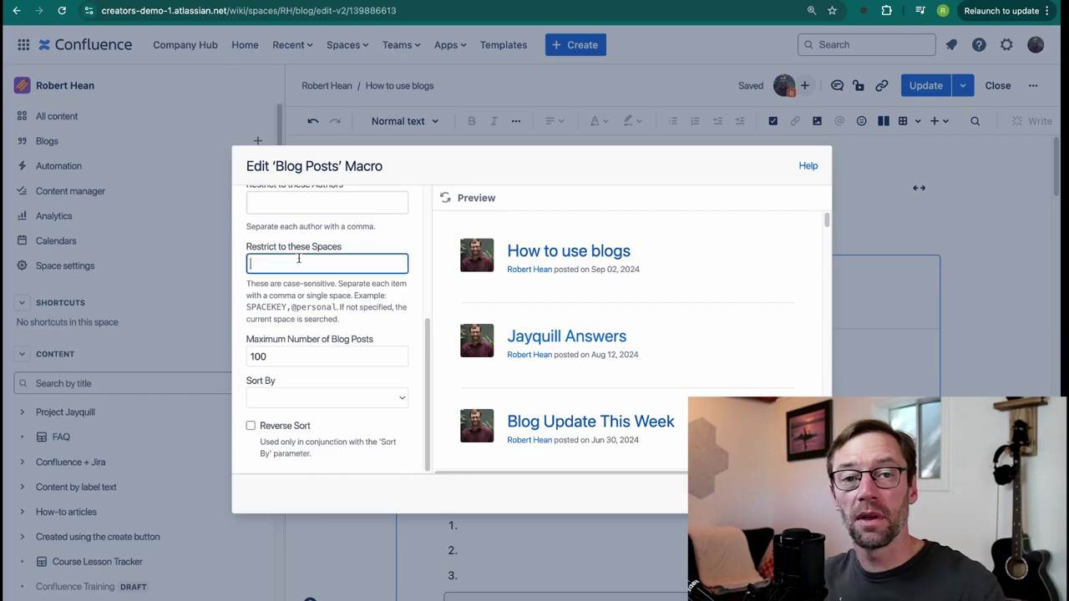
scroll(306, 264, up, 4)
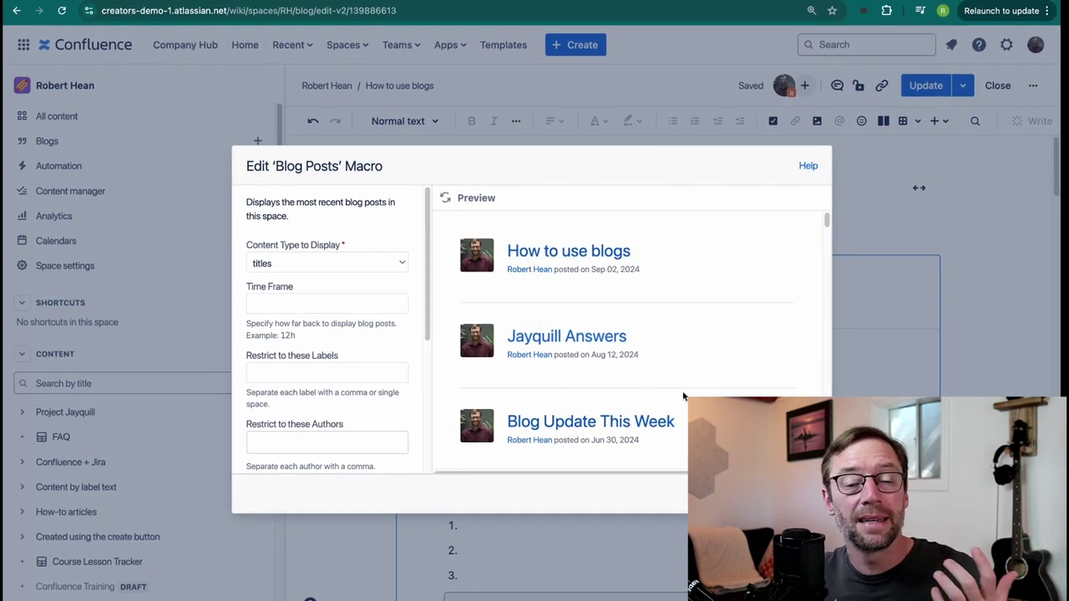
Close the macro settings and go back to the space's Blogs overview.
click(797, 492)
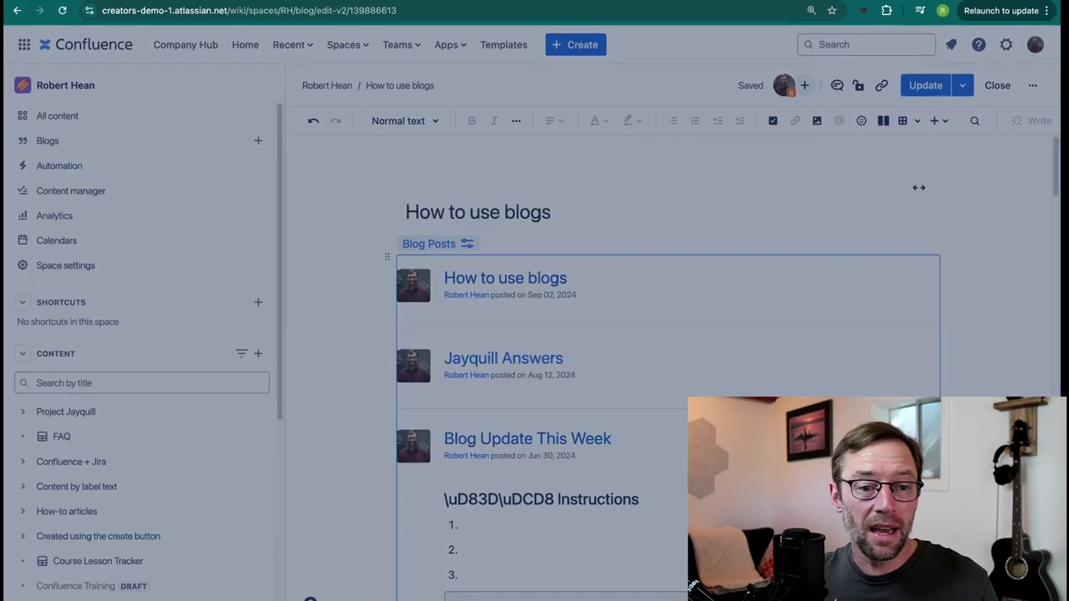
click(152, 144)
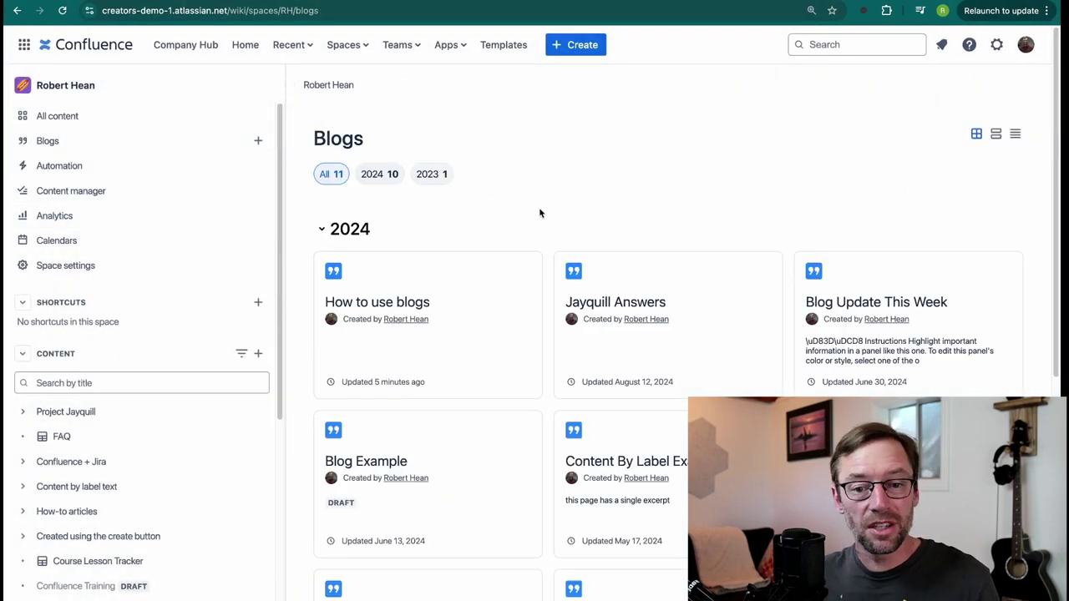